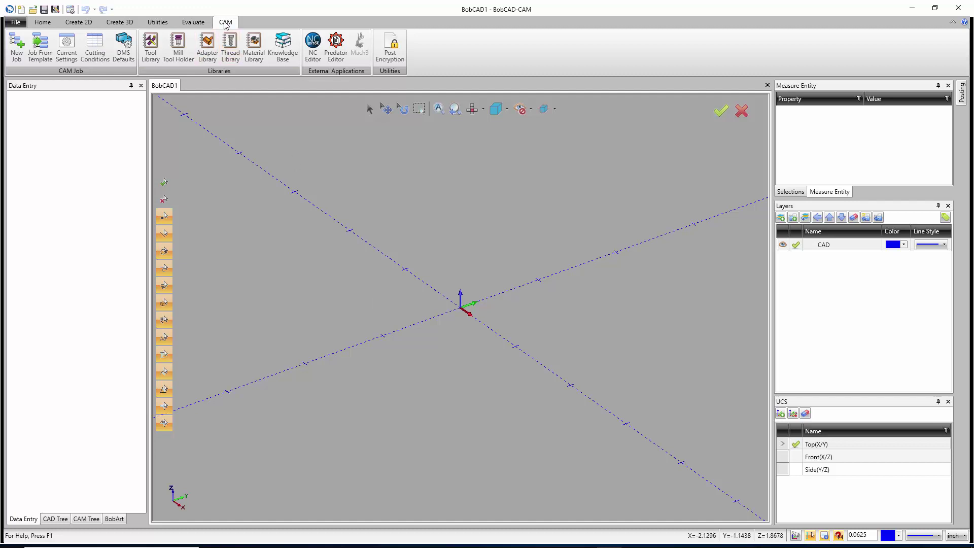
pyautogui.click(253, 45)
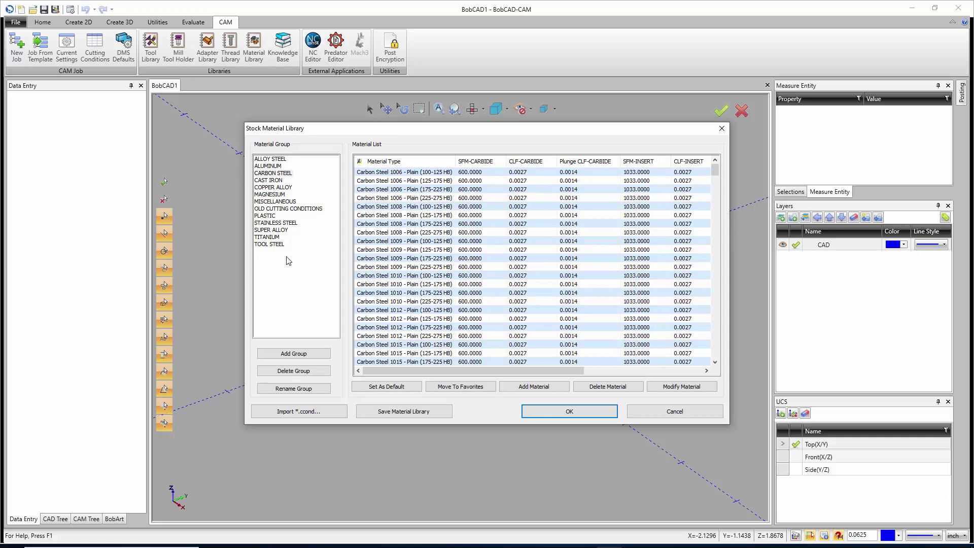
# - Browse the Aluminum, Carbon Steel, Cast Iron, Copper Alloy, Magnesium, Miscellaneous and Old Cutting Conditions groups
pyautogui.click(278, 167)
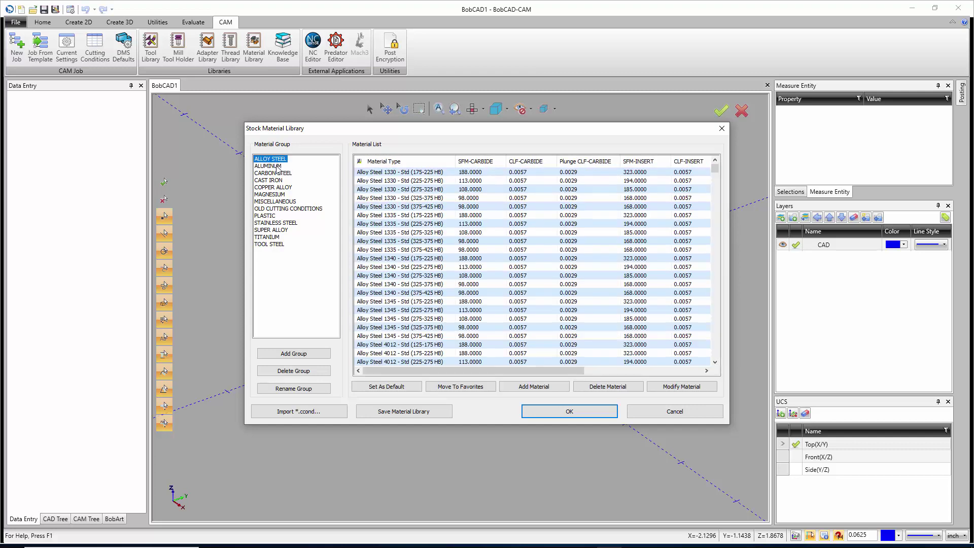
pyautogui.click(278, 175)
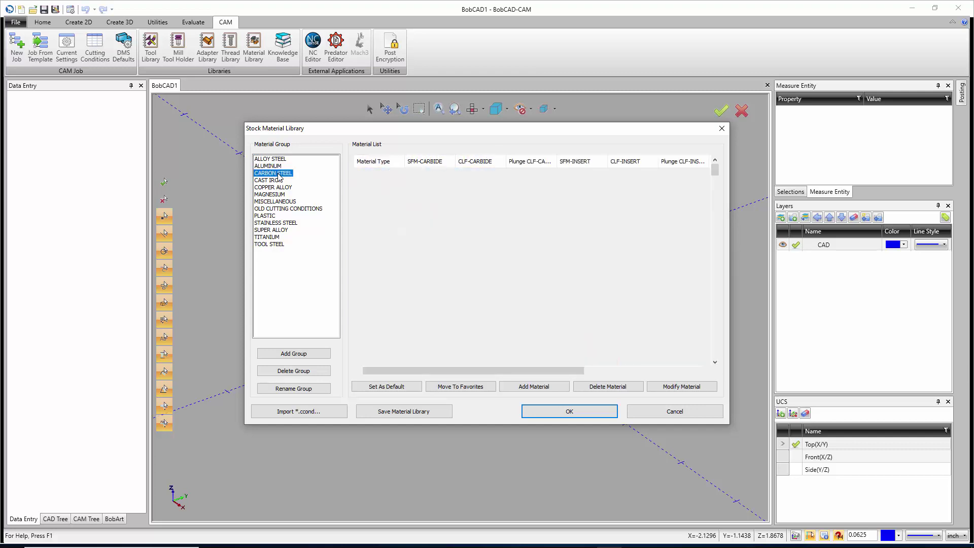
pyautogui.click(279, 181)
pyautogui.click(280, 187)
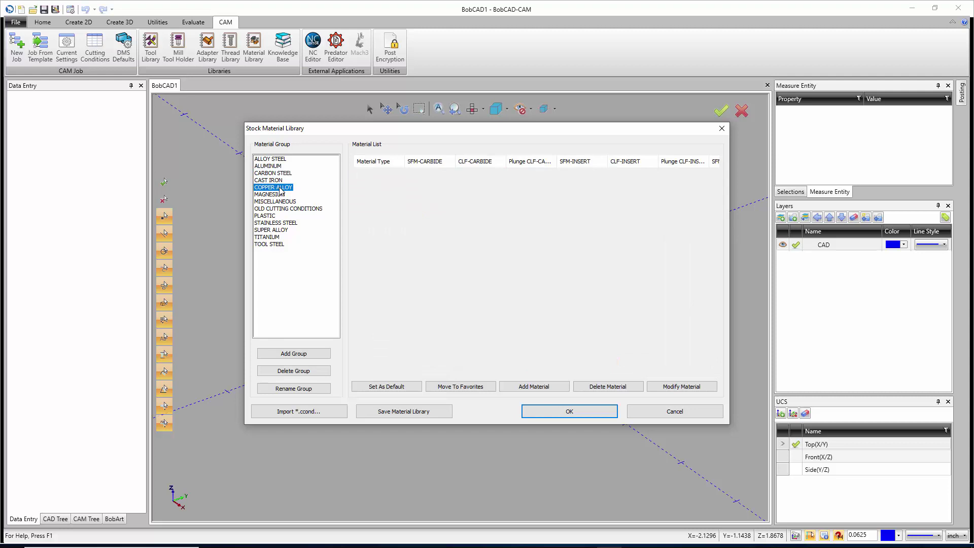
pyautogui.click(277, 195)
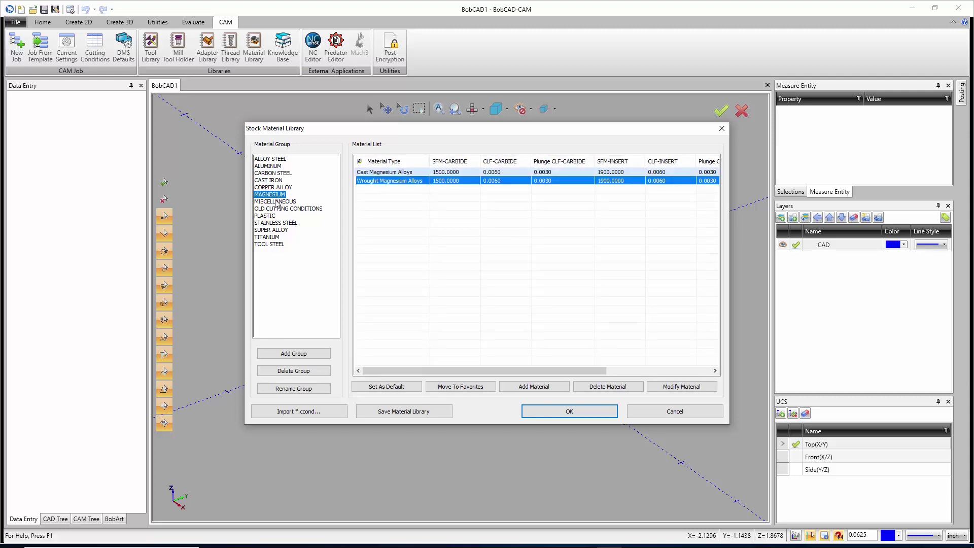
pyautogui.click(278, 202)
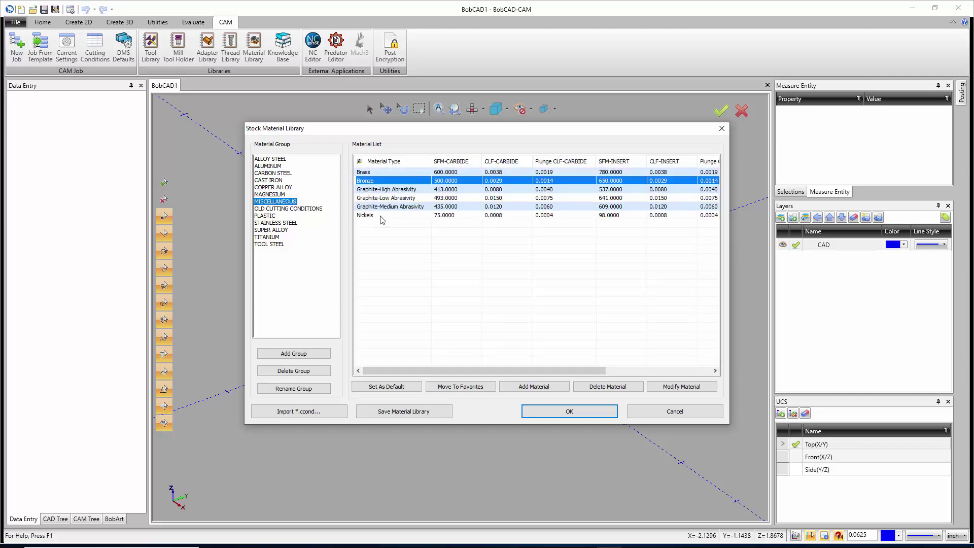
pyautogui.click(288, 209)
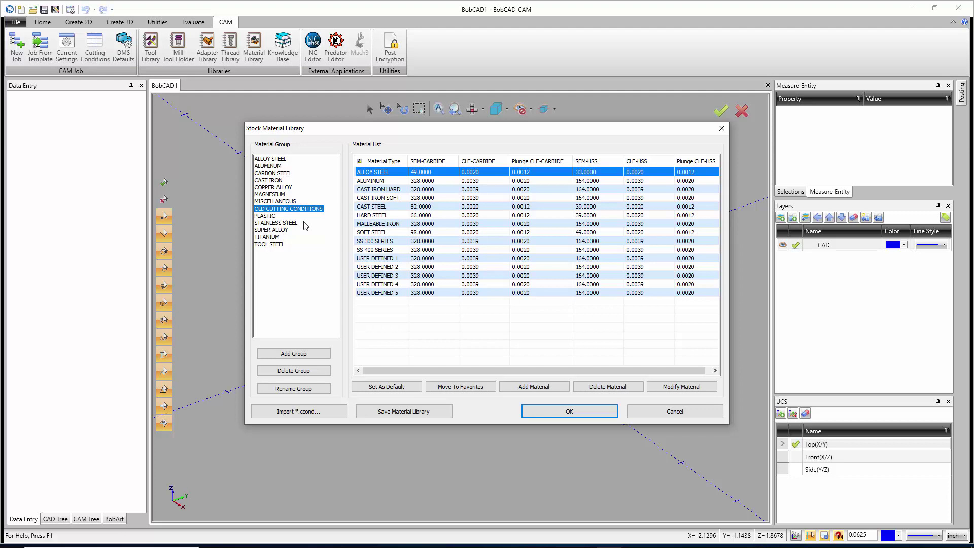
# - Browse the Plastic, Stainless Steel, Super Alloy, Titanium and Tool Steel groups
pyautogui.click(271, 218)
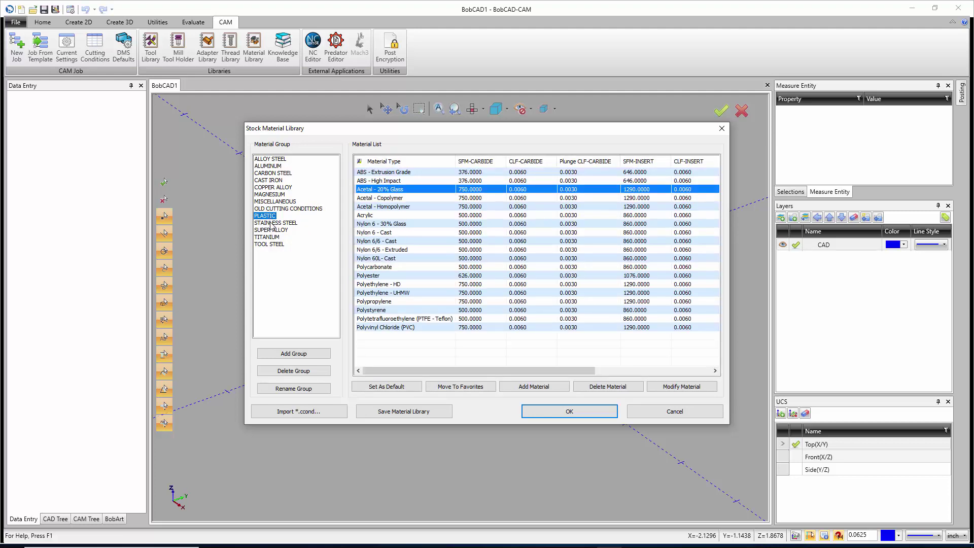
pyautogui.click(271, 223)
pyautogui.click(271, 230)
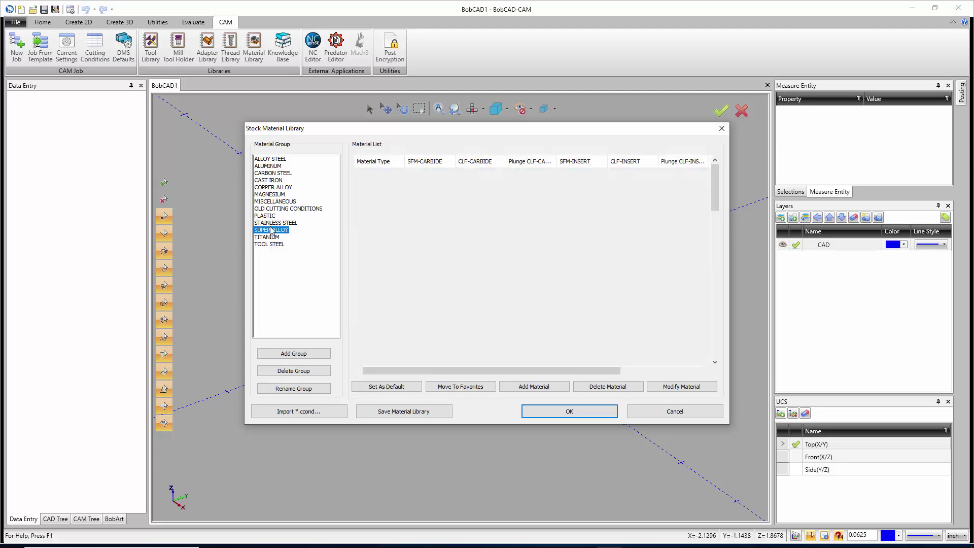
pyautogui.scroll(-1, 417, 294)
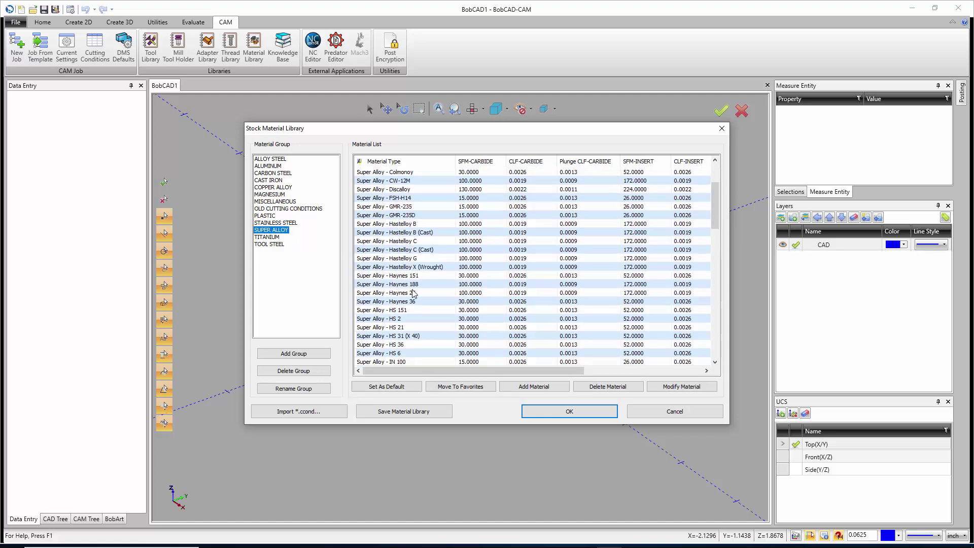
pyautogui.scroll(-10, 417, 295)
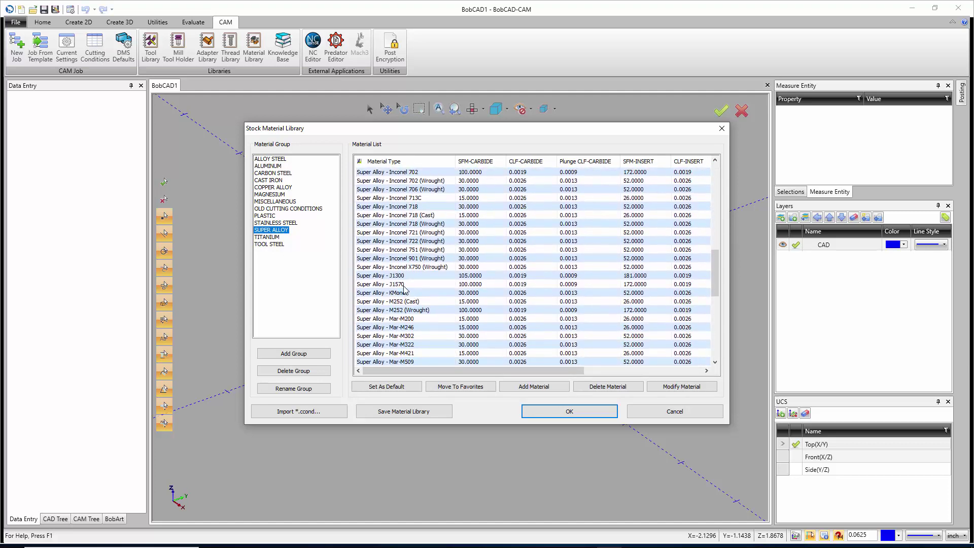
pyautogui.click(264, 237)
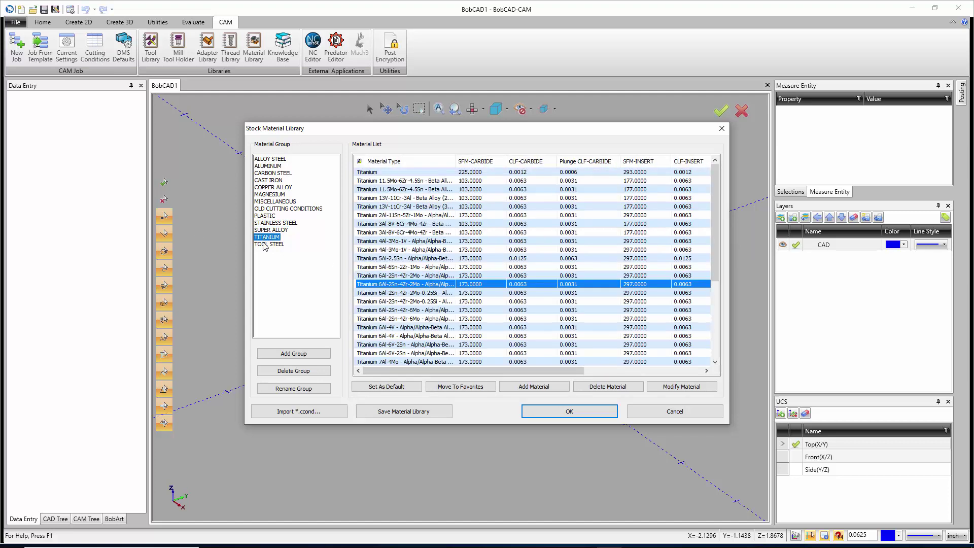
pyautogui.click(265, 245)
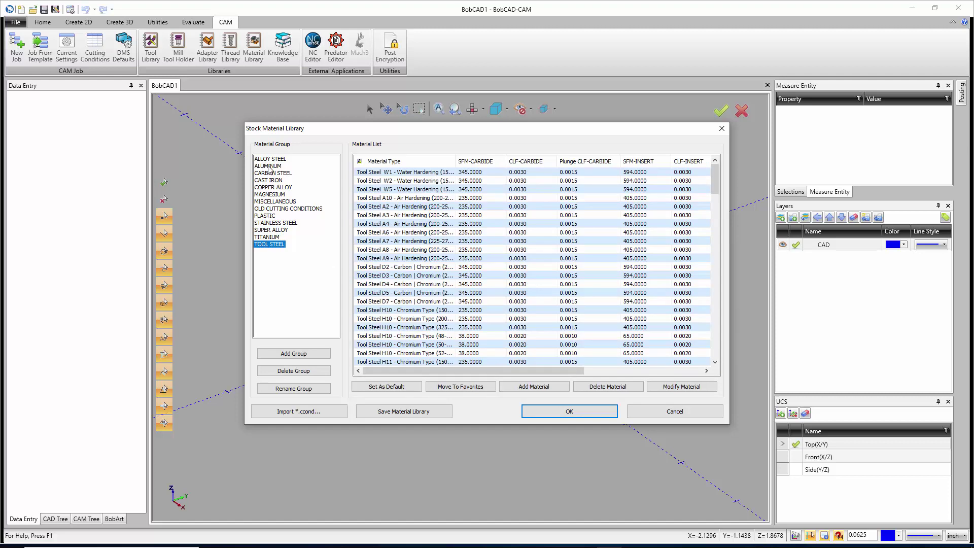
# - Select the Wrought Alum 6061-T6, T651 (95 HB) row in the Aluminum material list
pyautogui.click(271, 166)
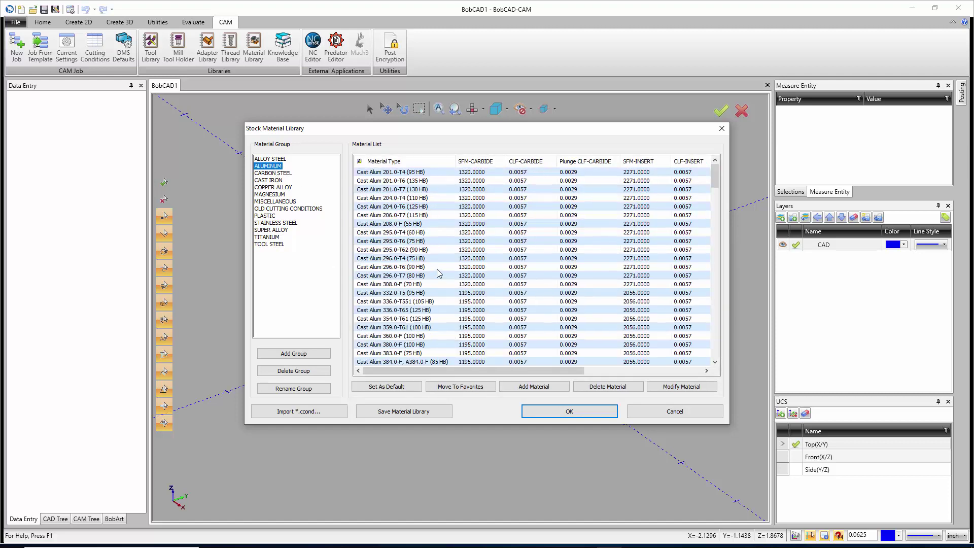
pyautogui.scroll(-10, 455, 280)
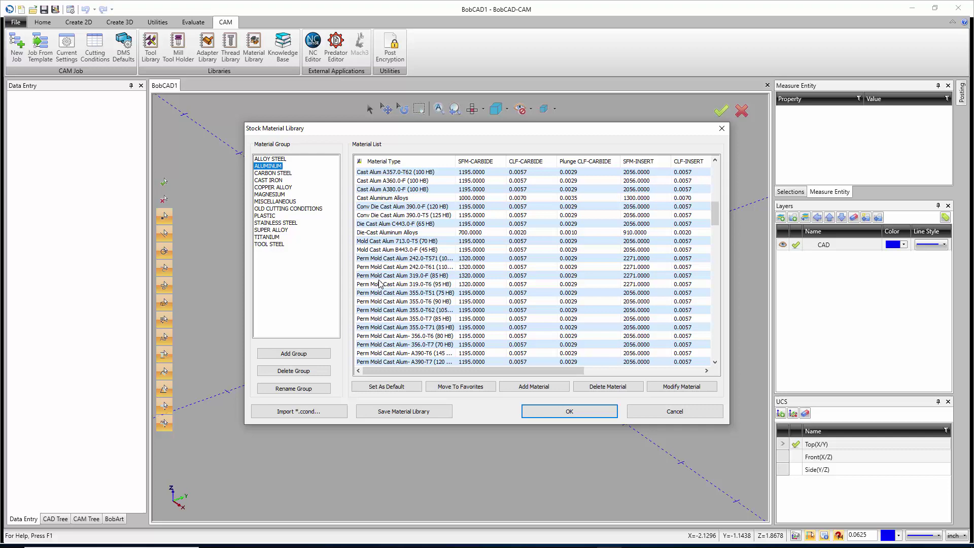
pyautogui.scroll(-8, 388, 303)
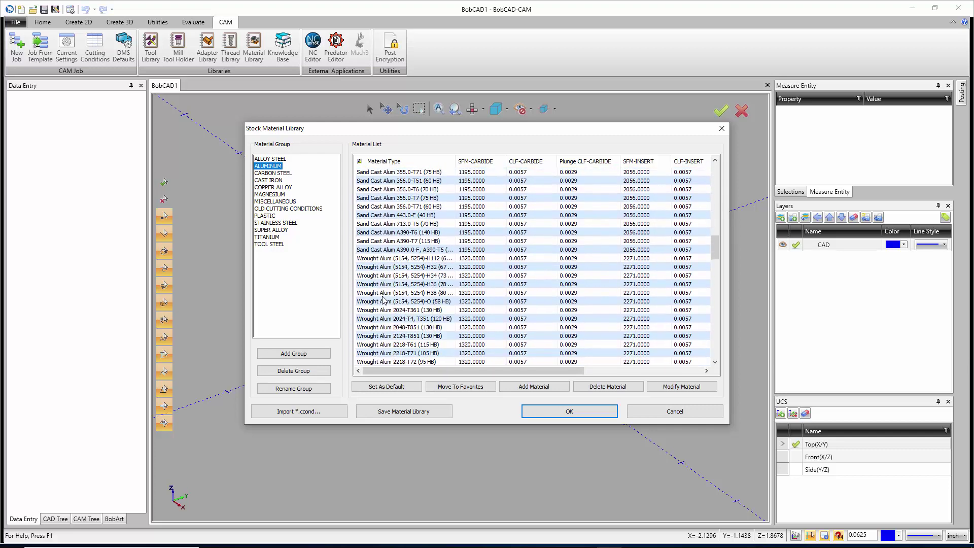
pyautogui.scroll(-10, 380, 293)
pyautogui.click(381, 292)
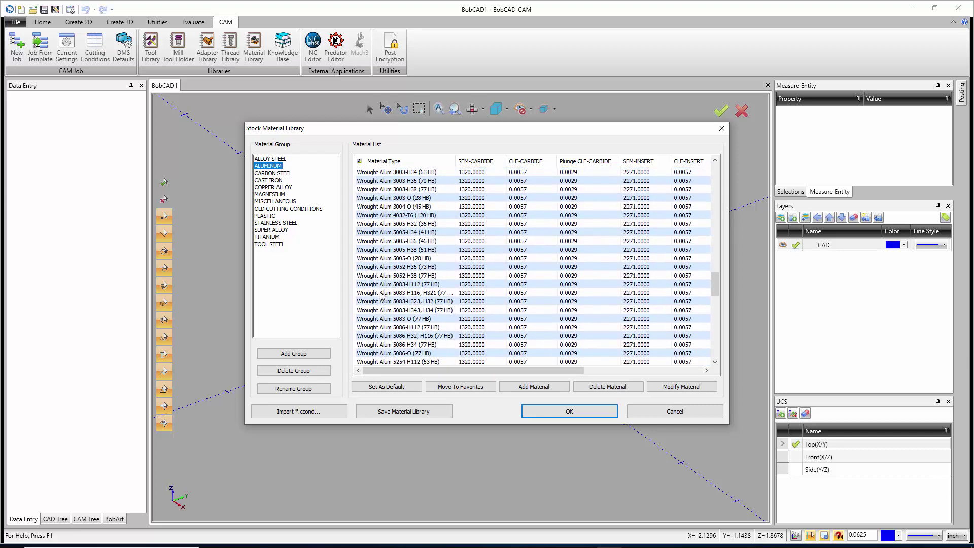
pyautogui.scroll(-2, 383, 295)
pyautogui.scroll(-5, 383, 297)
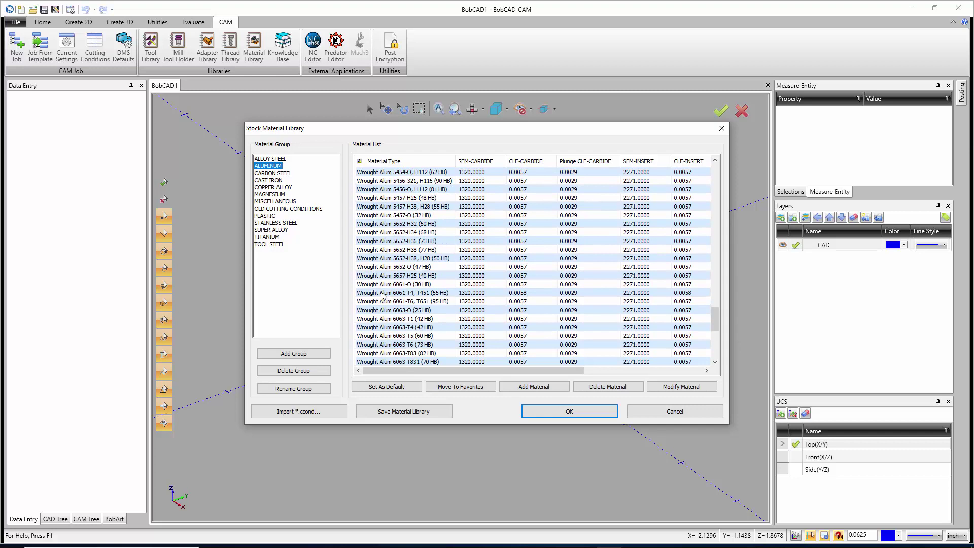
pyautogui.click(391, 302)
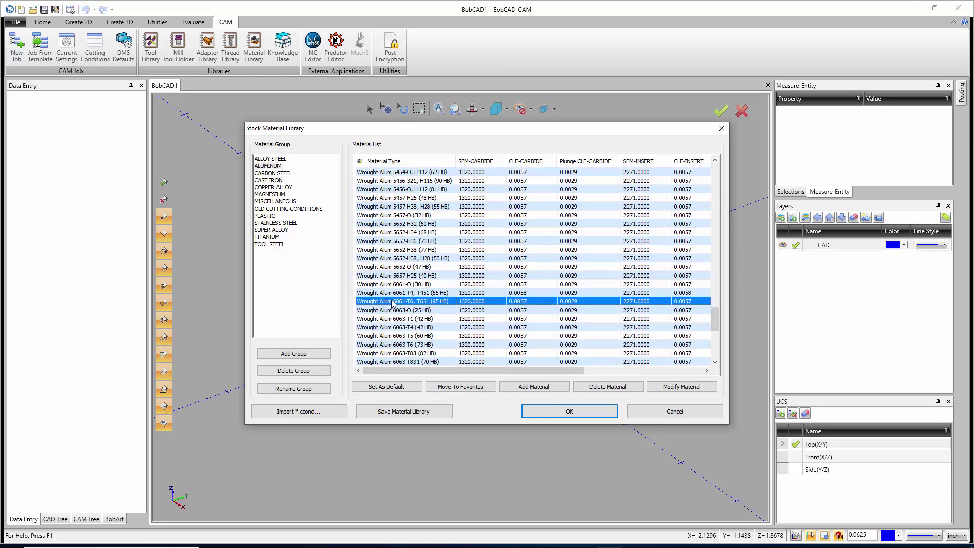
# - Compare the 6061-T6 Carbide, Insert and HSS feeds and speeds, ending back on Carbide at 1320 SFM
pyautogui.doubleClick(392, 303)
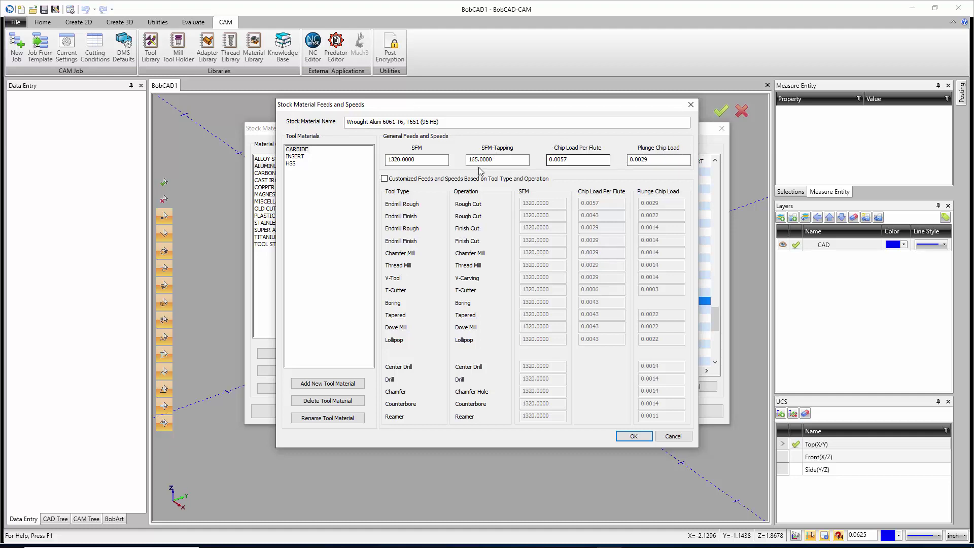
pyautogui.click(302, 149)
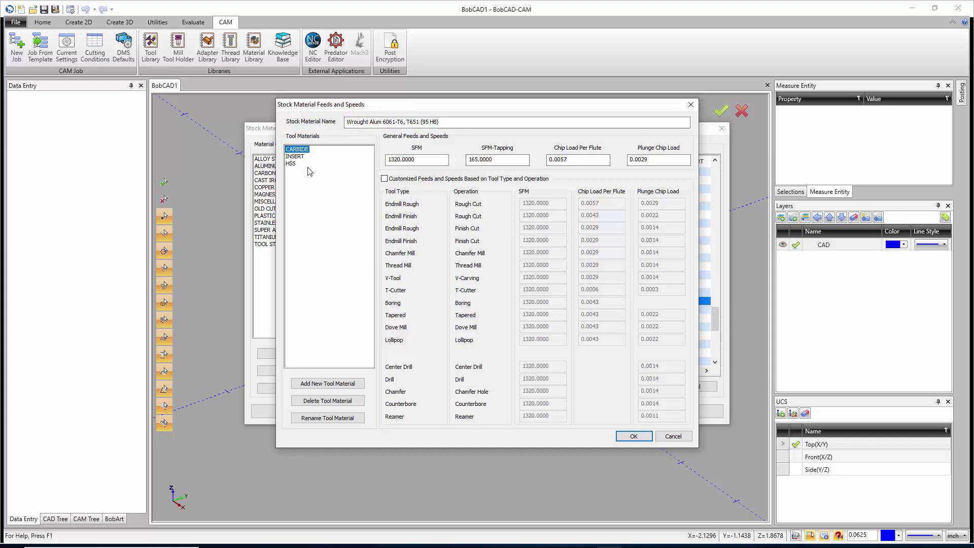
pyautogui.click(302, 157)
pyautogui.click(292, 164)
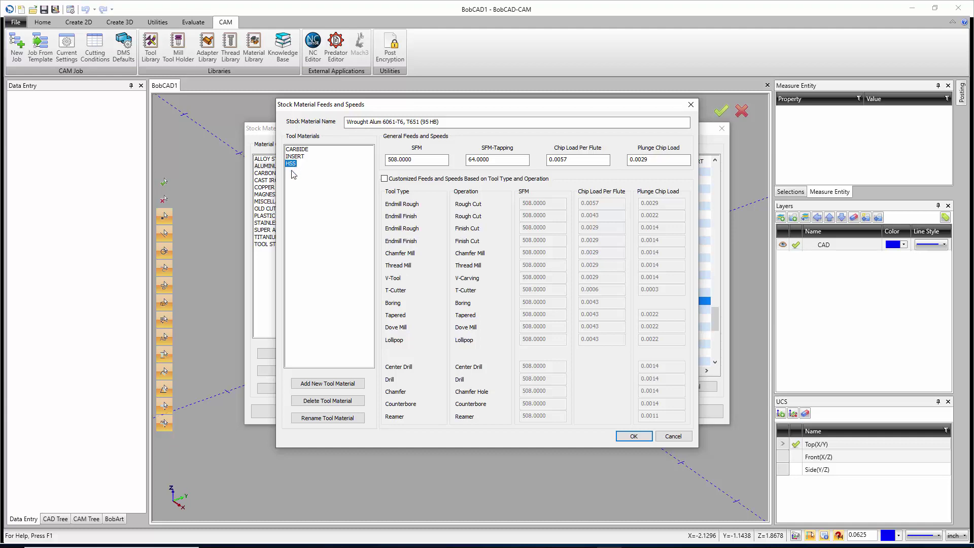
pyautogui.click(297, 151)
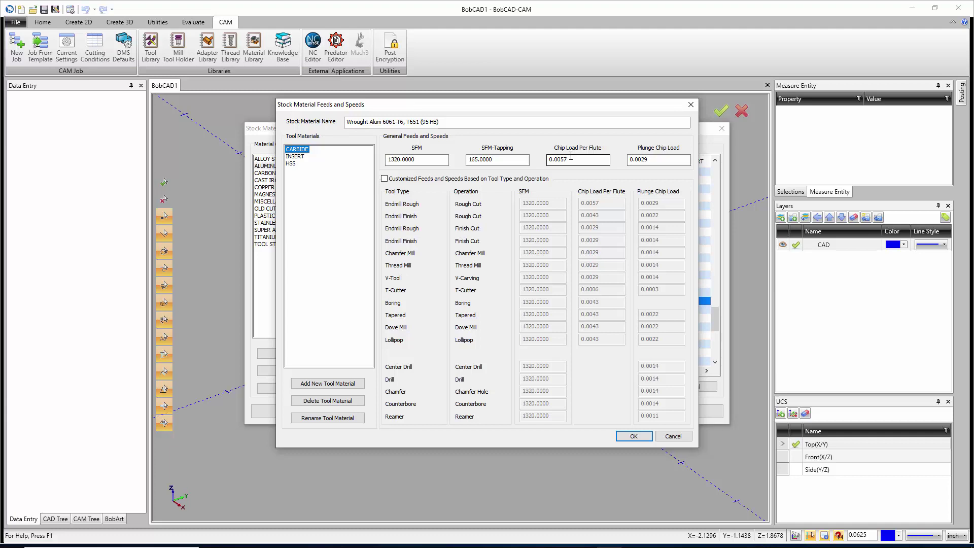
# - Enable customized feeds and speeds by tool type and operation, then inspect the 0.0043 finish chip load
pyautogui.click(385, 179)
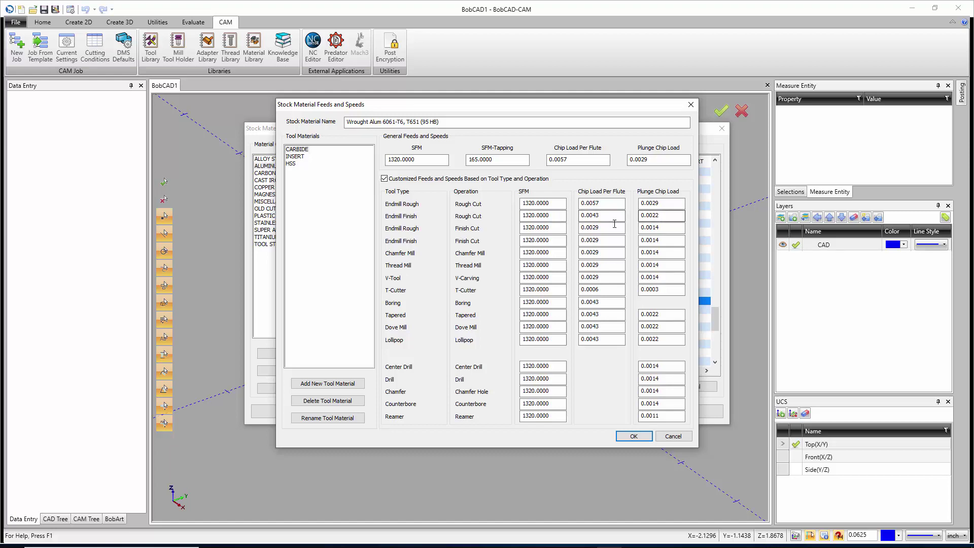
pyautogui.moveTo(600, 215); pyautogui.dragTo(579, 215)
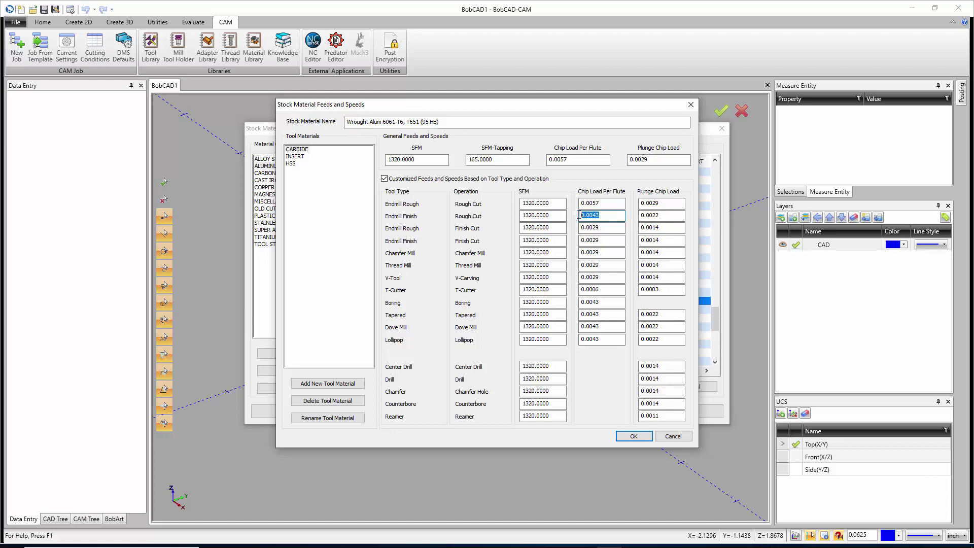
pyautogui.click(604, 217)
pyautogui.doubleClick(605, 215)
# - Turn off customized feeds and speeds, confirm discarding them, and cancel the Feeds and Speeds dialog
pyautogui.click(384, 179)
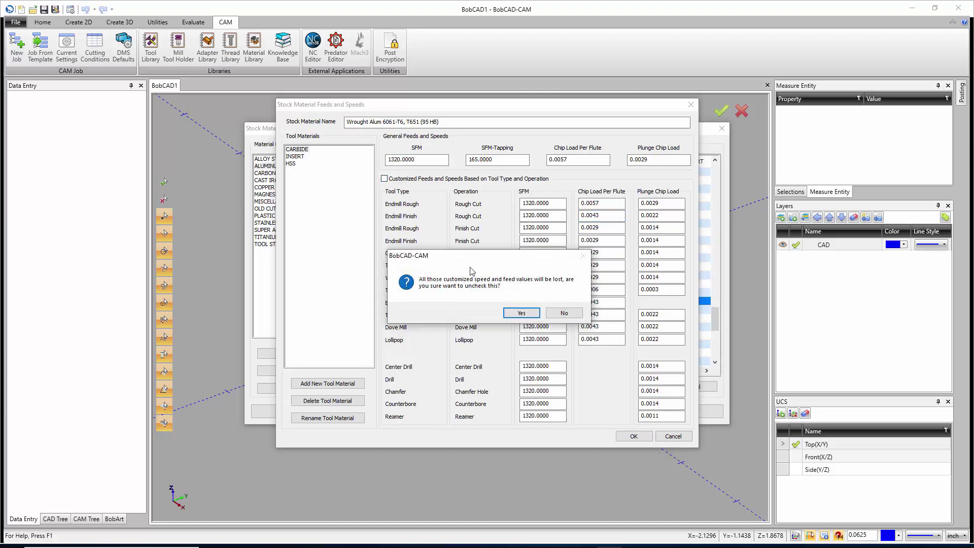
pyautogui.click(521, 312)
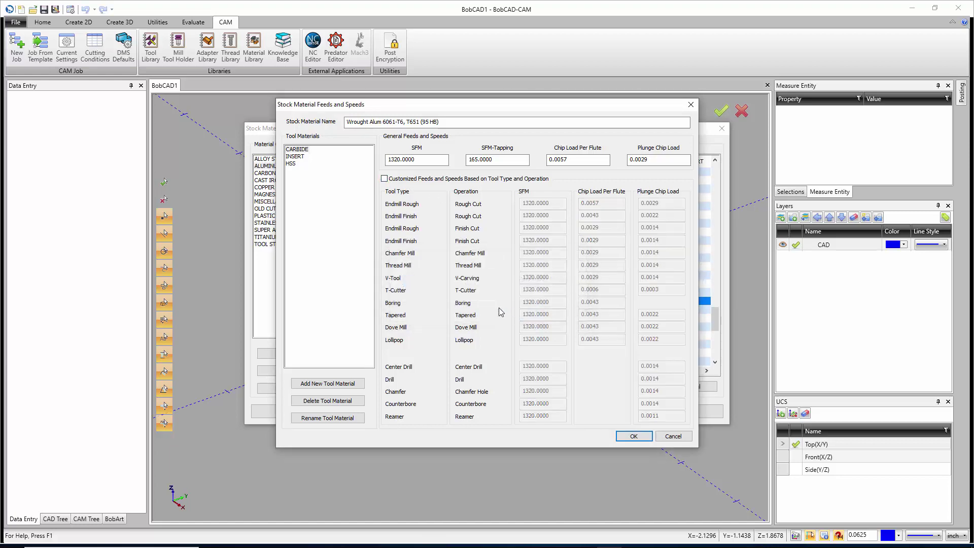
pyautogui.click(663, 439)
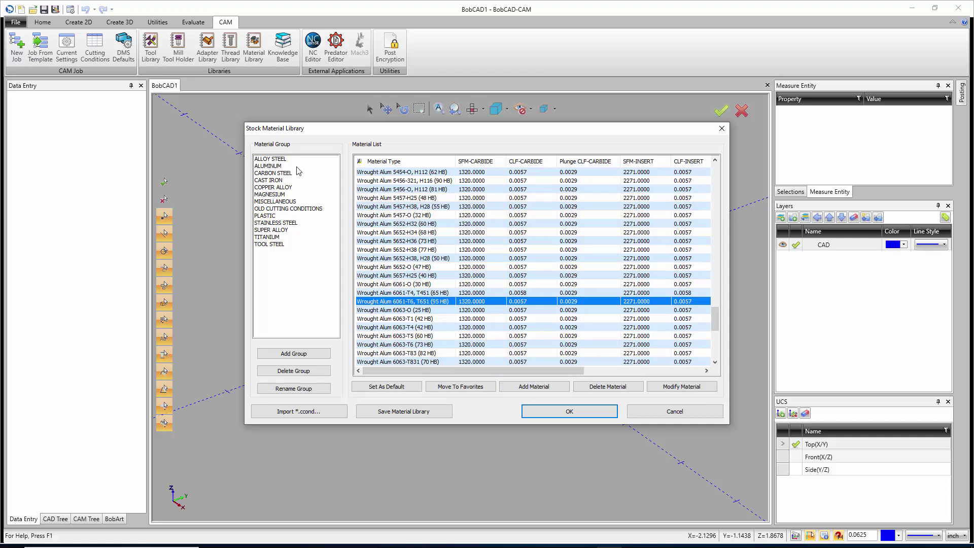
# - Create a material group, renaming 'New Group' to WOOD
pyautogui.click(299, 355)
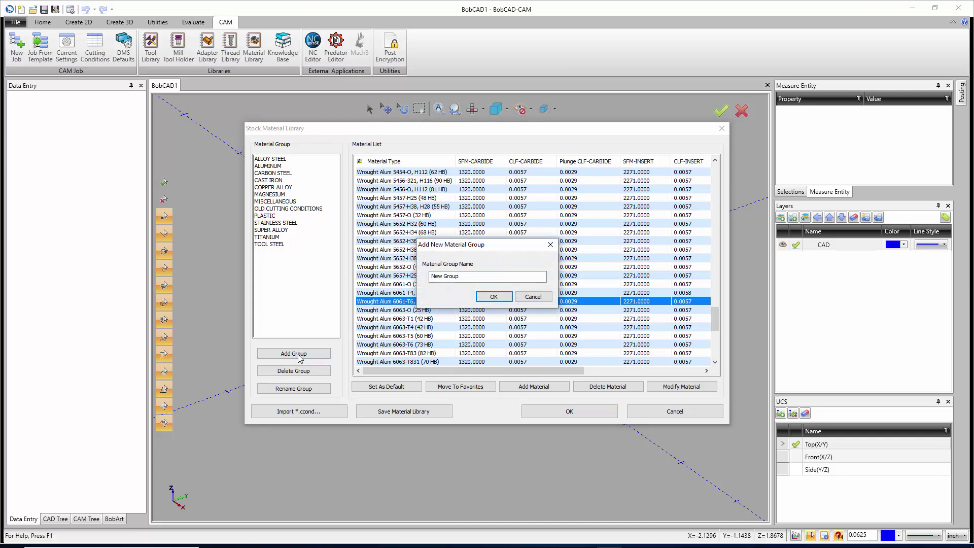
pyautogui.moveTo(460, 276); pyautogui.dragTo(425, 278)
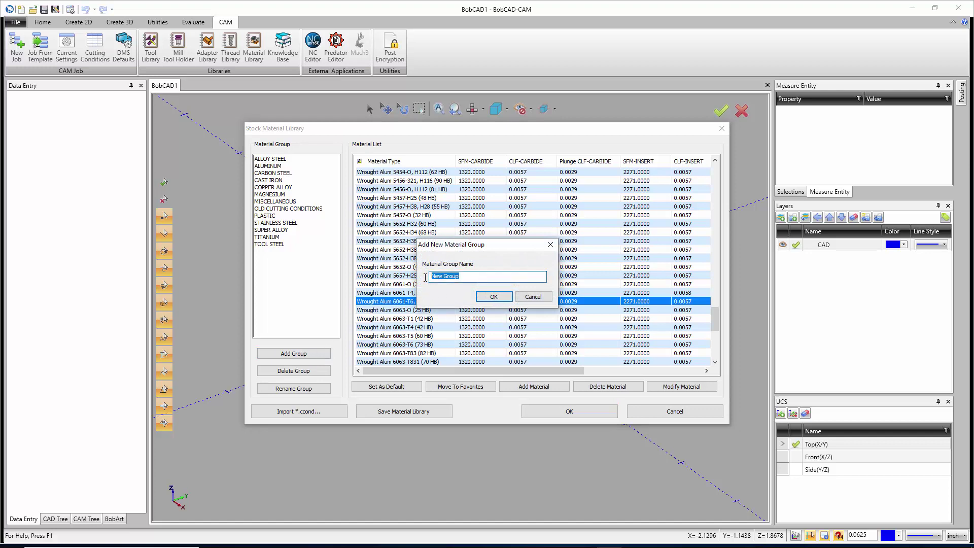
pyautogui.write('WOOD')
pyautogui.click(493, 296)
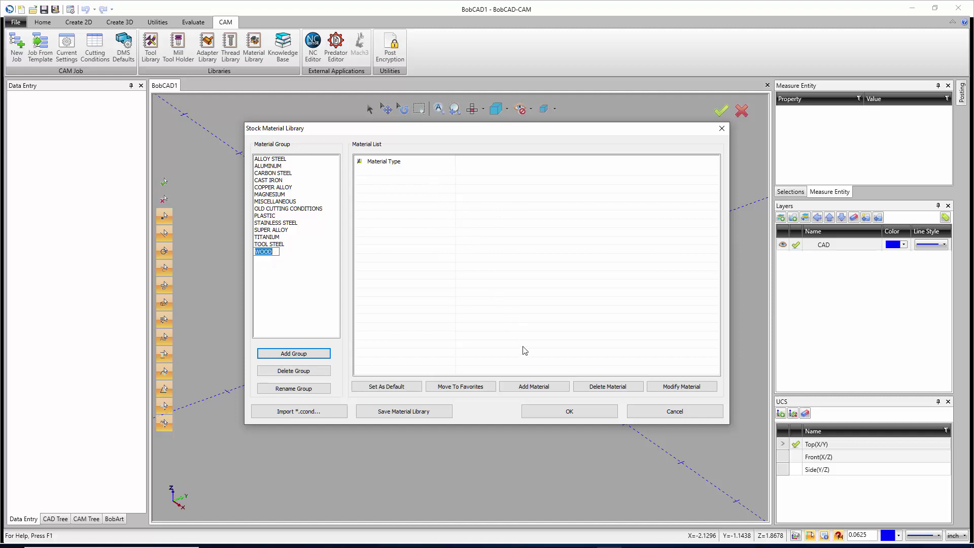
# - Add a WOOD material named MAPLE and review its HSS values of 19 SFM and 0.0058 chip load
pyautogui.click(528, 388)
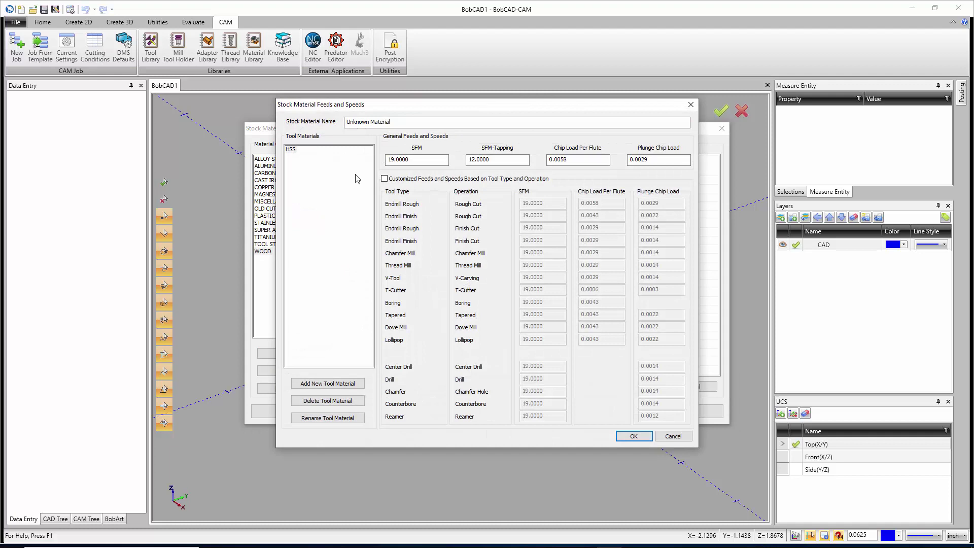
pyautogui.click(293, 150)
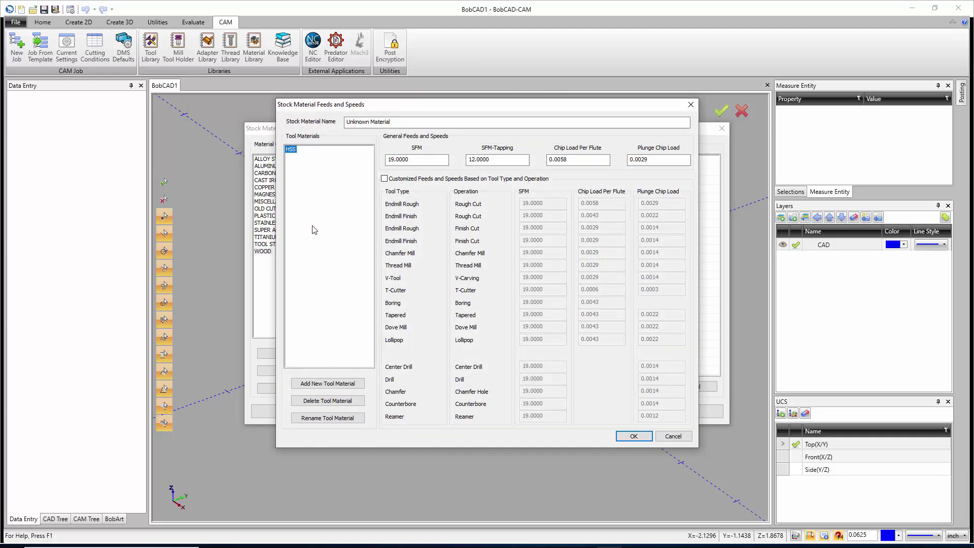
pyautogui.moveTo(392, 122); pyautogui.dragTo(331, 127)
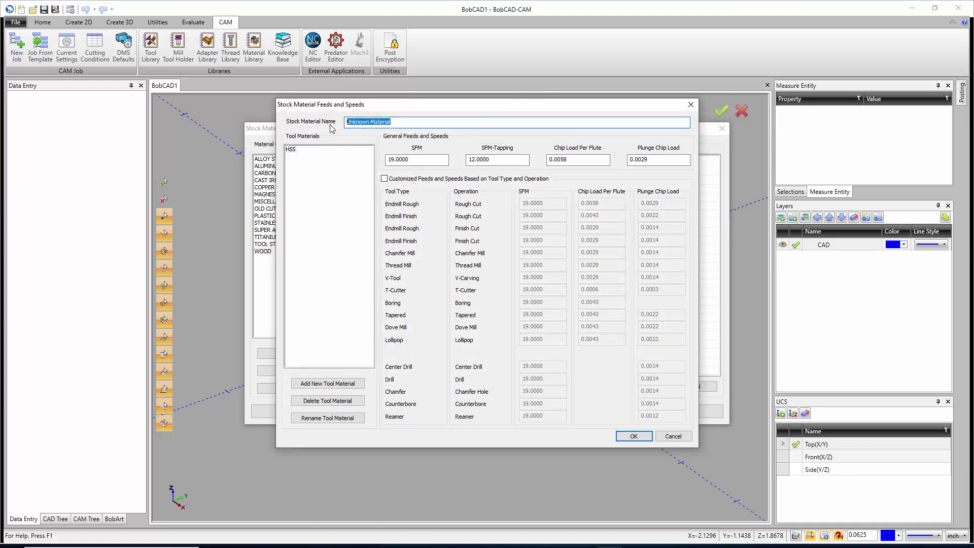
pyautogui.write('MAPLE')
pyautogui.moveTo(449, 160); pyautogui.dragTo(377, 162)
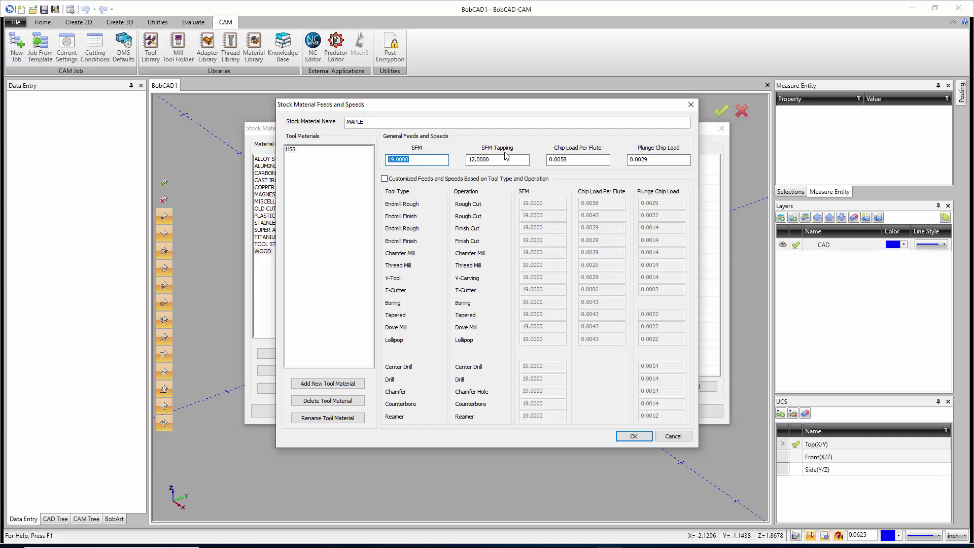
pyautogui.moveTo(607, 159); pyautogui.dragTo(549, 160)
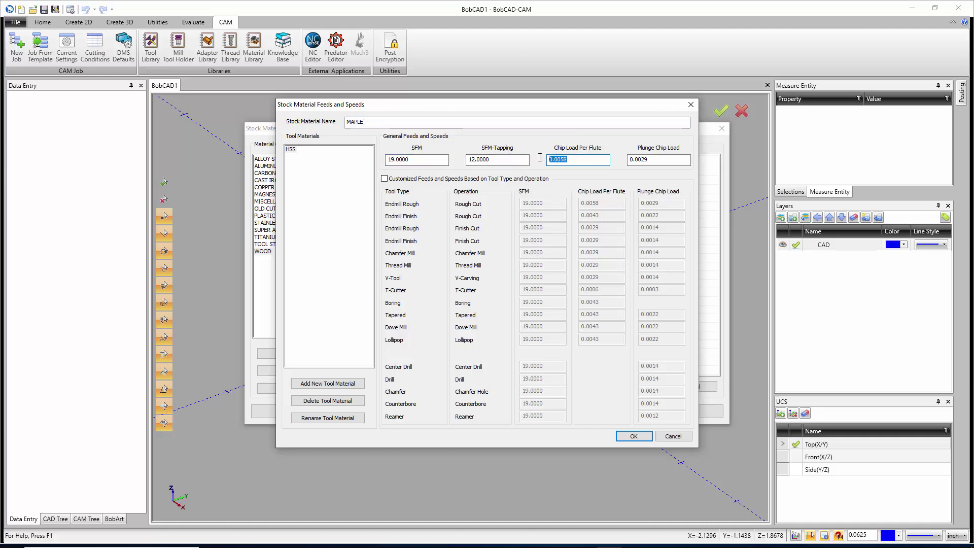
pyautogui.moveTo(653, 160); pyautogui.dragTo(630, 160)
pyautogui.click(292, 150)
# - Add a new tool material named CARBIDE to MAPLE
pyautogui.click(327, 384)
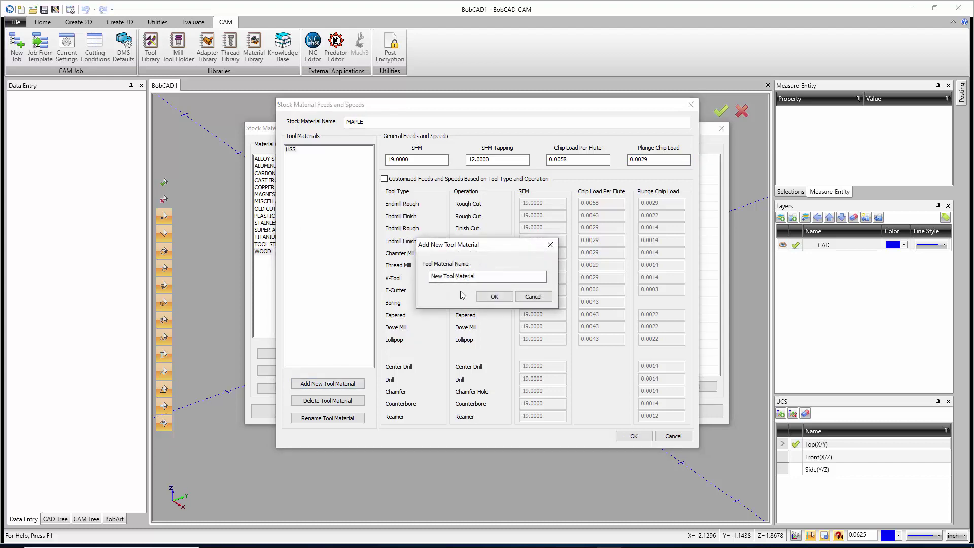
pyautogui.moveTo(476, 276); pyautogui.dragTo(395, 277)
pyautogui.write('CARBIDE')
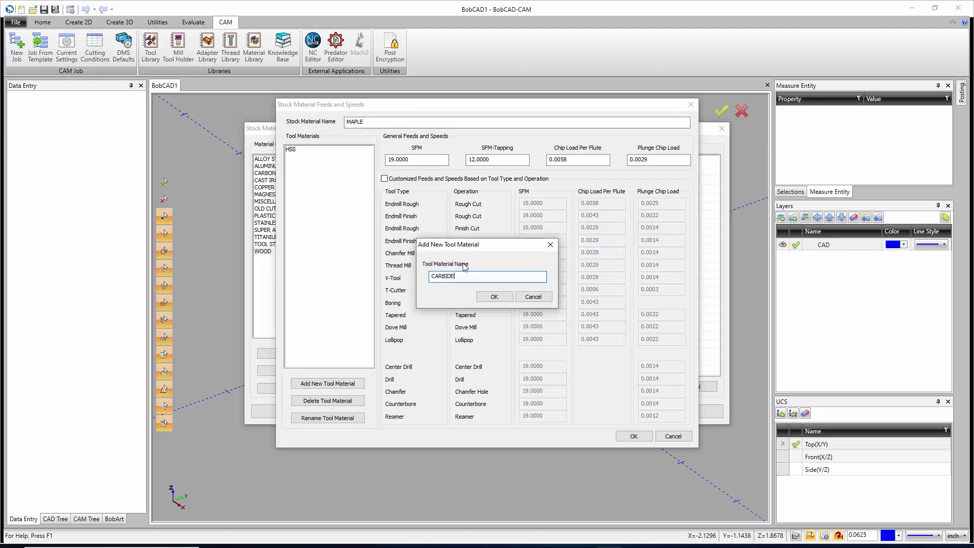
pyautogui.click(494, 296)
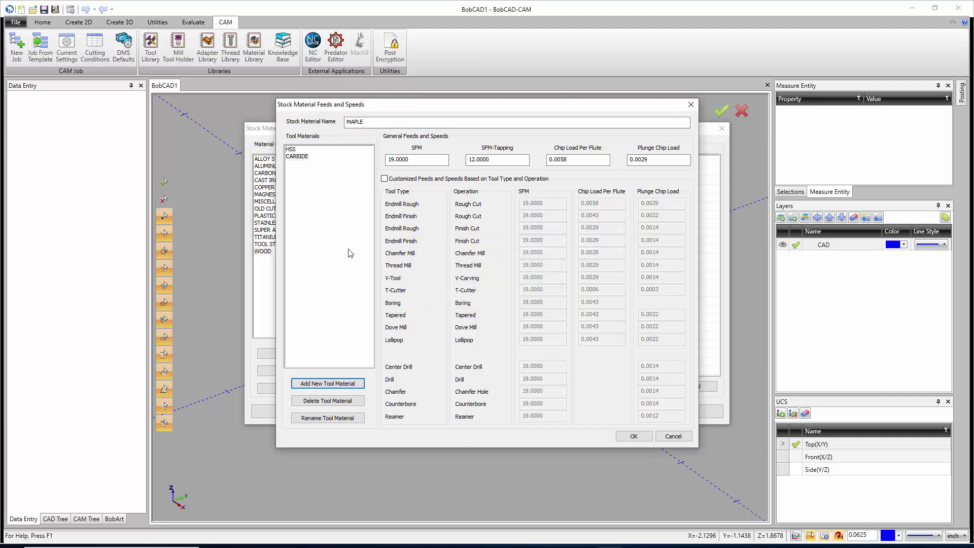
# - Set CARBIDE to 1000 SFM, edit its SFM-Tapping, and save MAPLE into WOOD
pyautogui.click(295, 158)
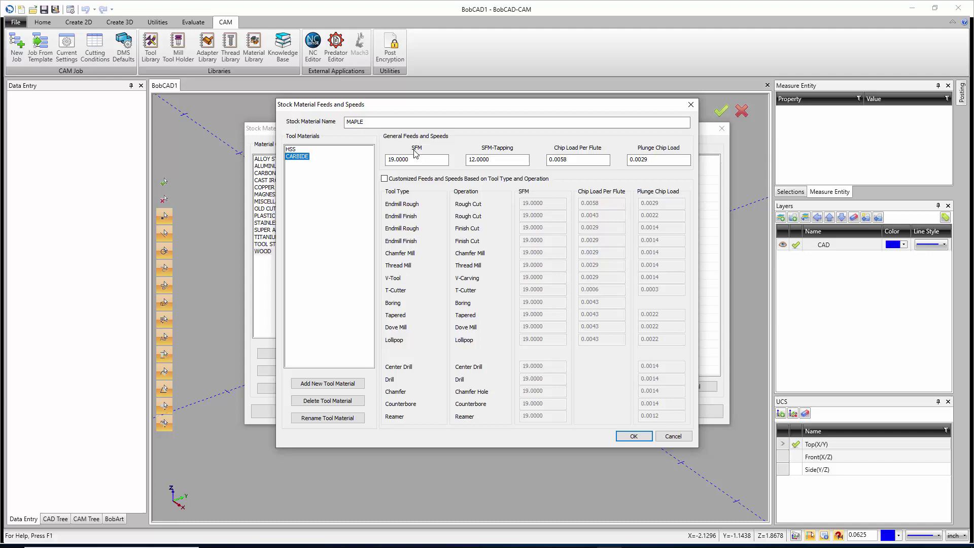
pyautogui.press('Tab')
pyautogui.write('1000')
pyautogui.click(499, 161)
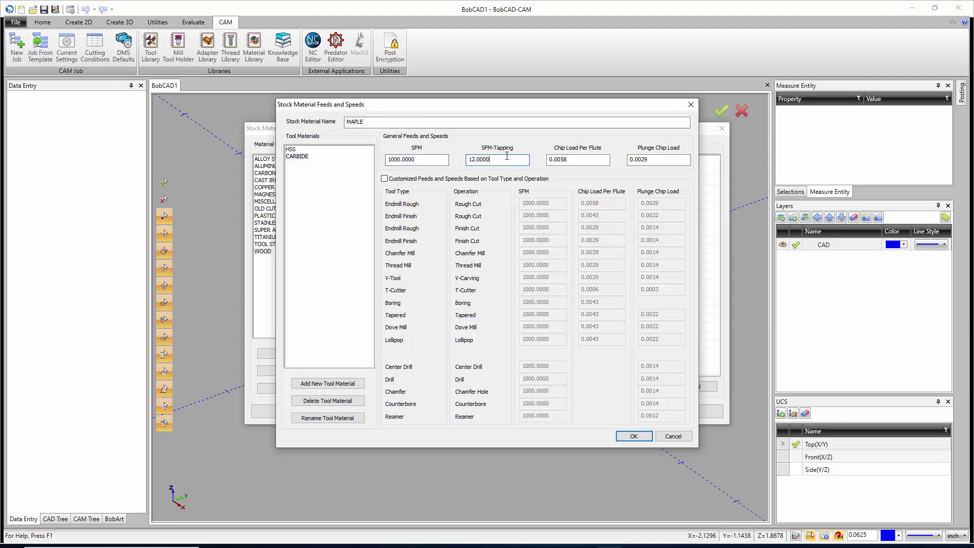
pyautogui.moveTo(507, 158); pyautogui.dragTo(453, 159)
pyautogui.write('5')
pyautogui.press('BackSpace')
pyautogui.click(567, 160)
pyautogui.click(633, 436)
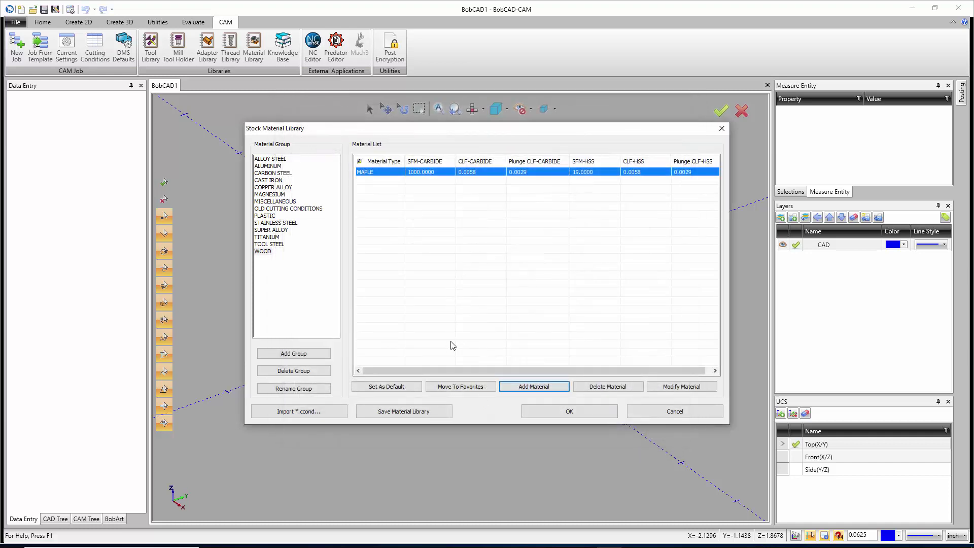
pyautogui.press('Tab')
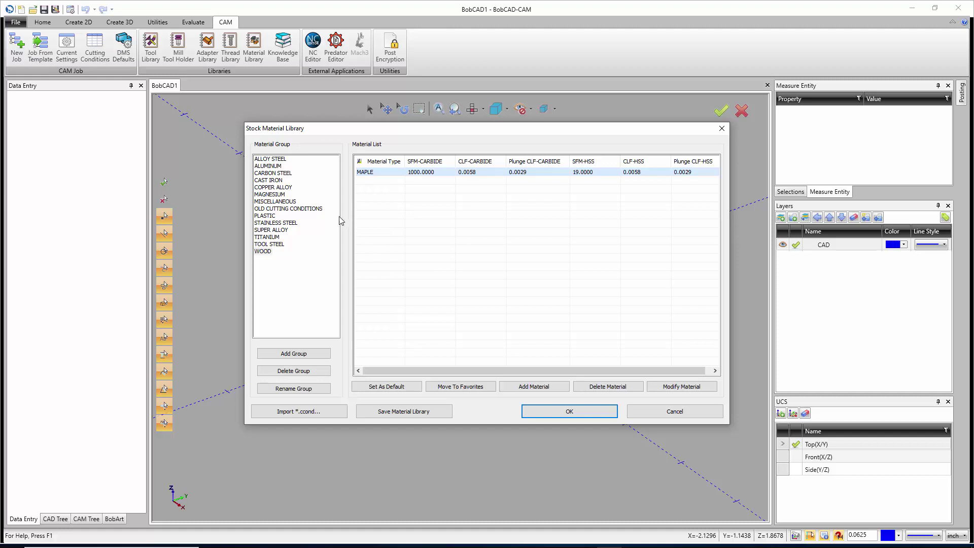
pyautogui.click(269, 166)
# - Move Wrought Alum 6063-O (25 HB) from Aluminum into Favorites and view the Favorites group
pyautogui.scroll(-10, 408, 305)
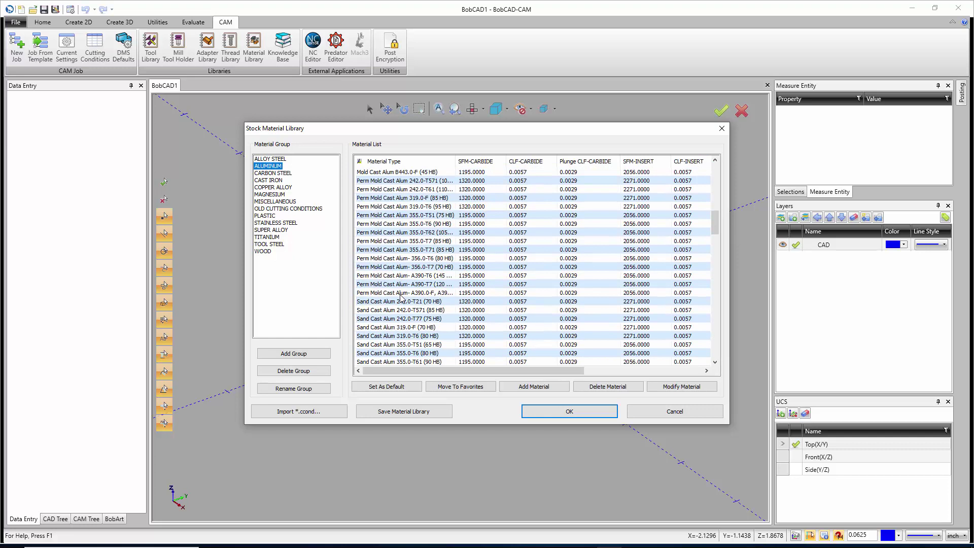
pyautogui.scroll(-10, 398, 297)
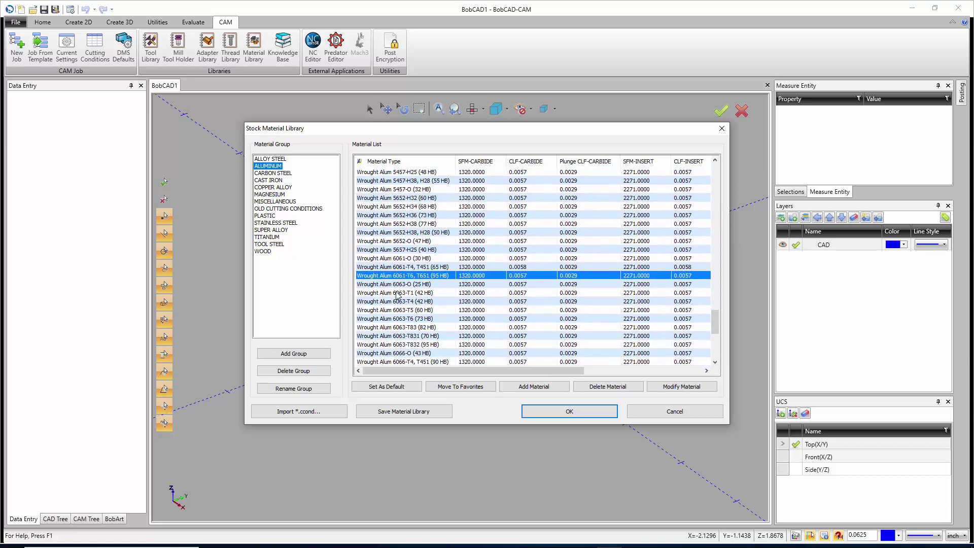
pyautogui.click(390, 232)
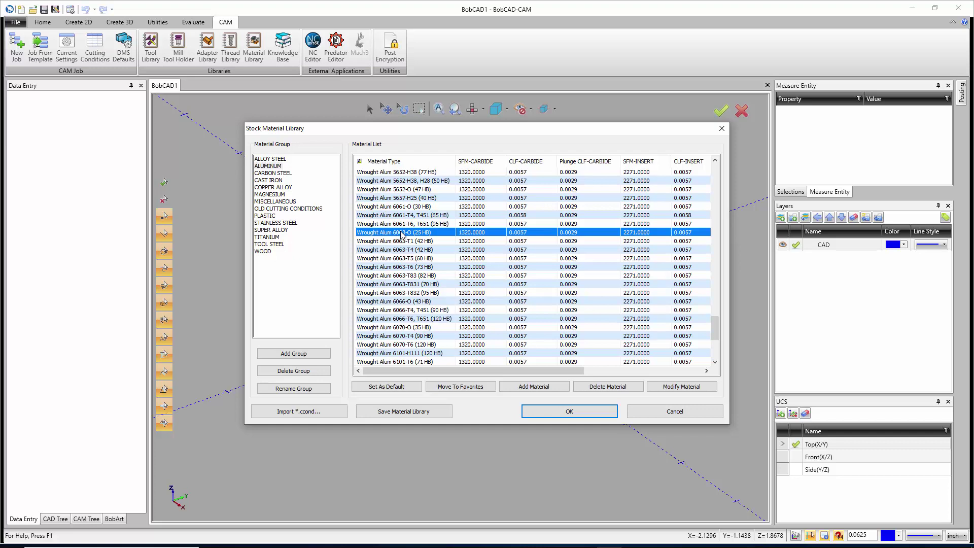
pyautogui.click(460, 387)
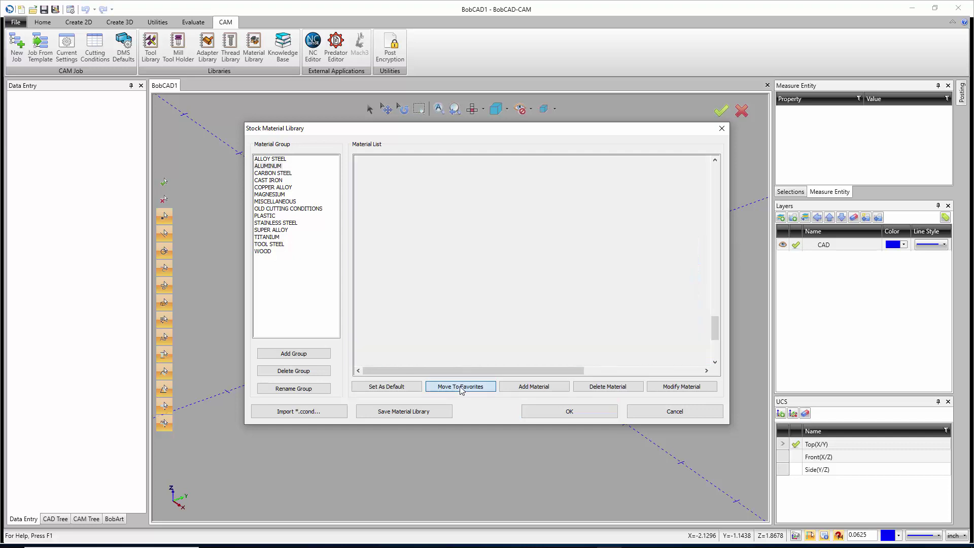
pyautogui.click(269, 195)
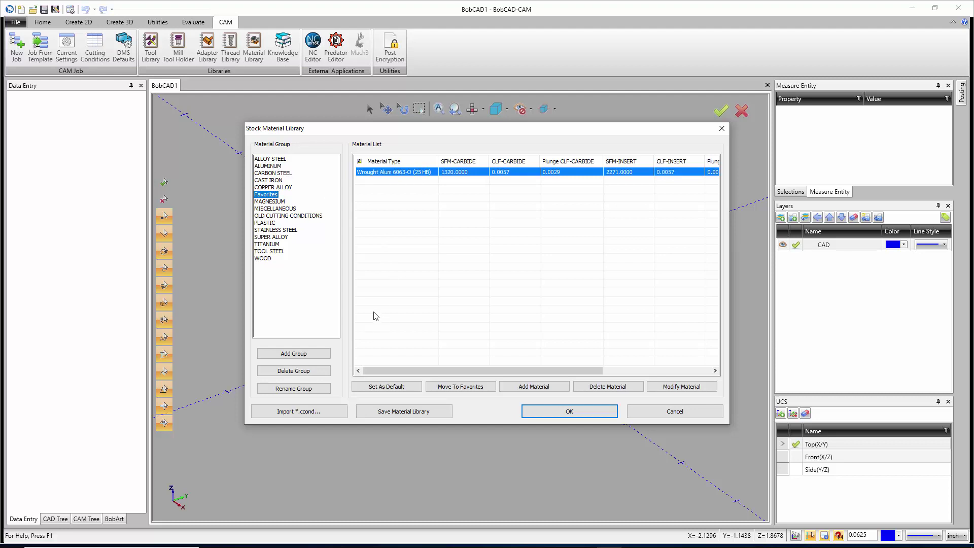
# - Pick Wrought Alum 6061-T6, T651 (95 HB) in the Aluminum list and mark it as default
pyautogui.click(272, 167)
pyautogui.scroll(-5, 414, 260)
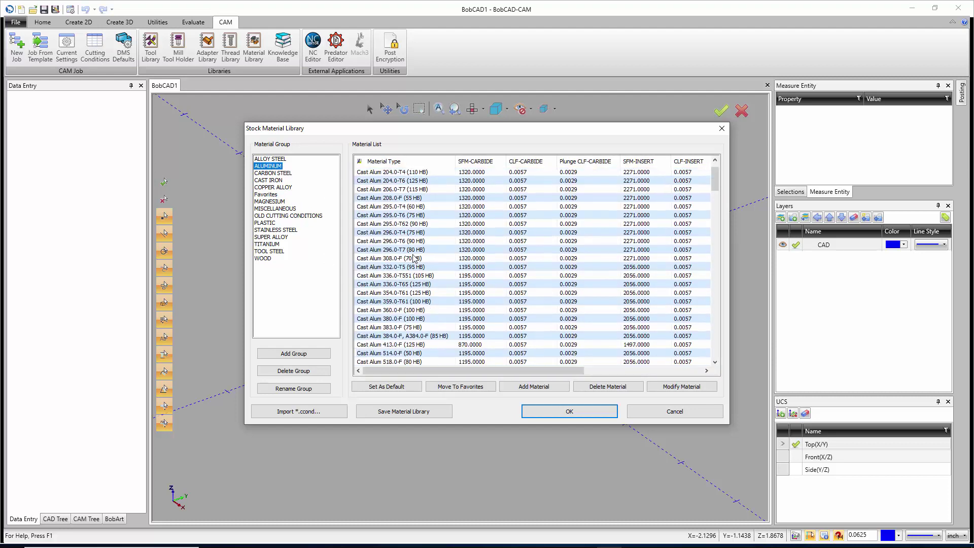
pyautogui.scroll(-10, 413, 260)
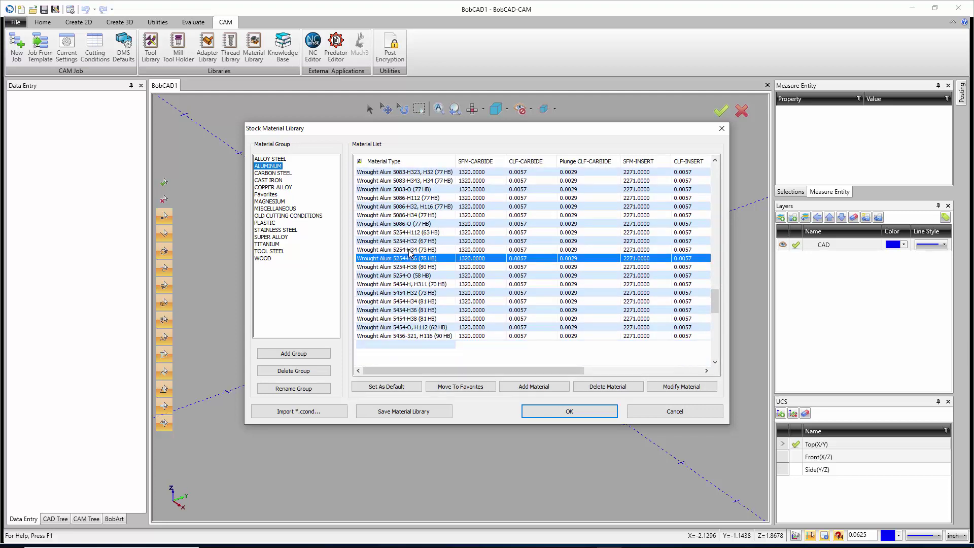
pyautogui.scroll(-7, 410, 253)
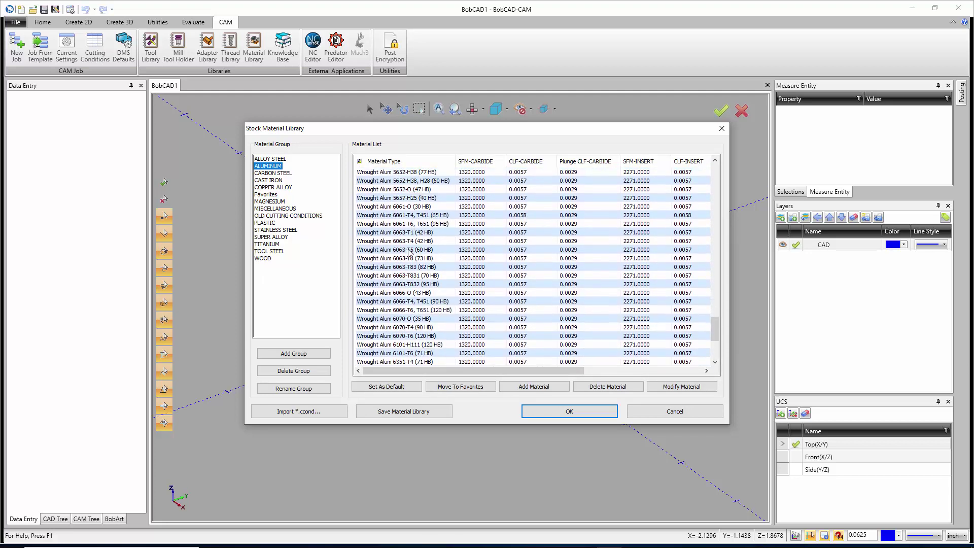
pyautogui.click(409, 224)
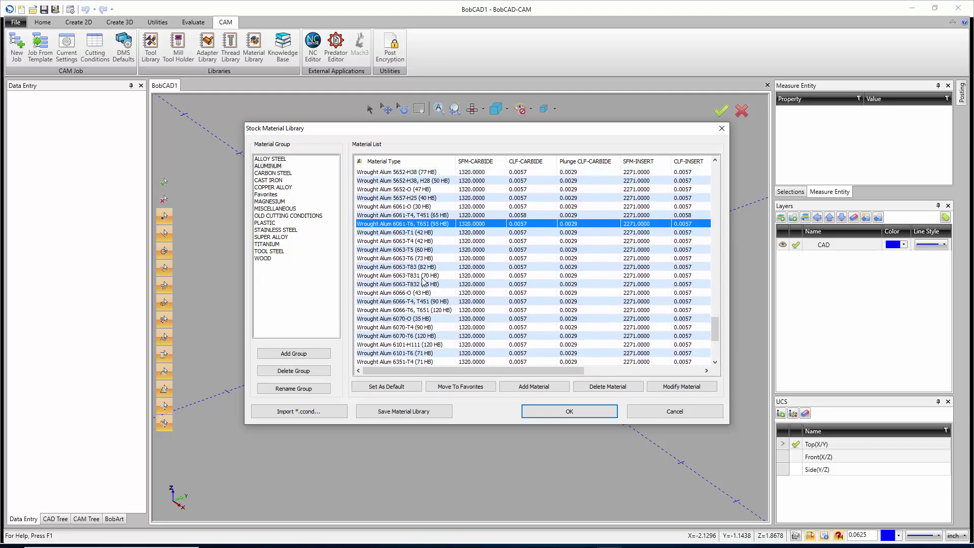
pyautogui.click(390, 387)
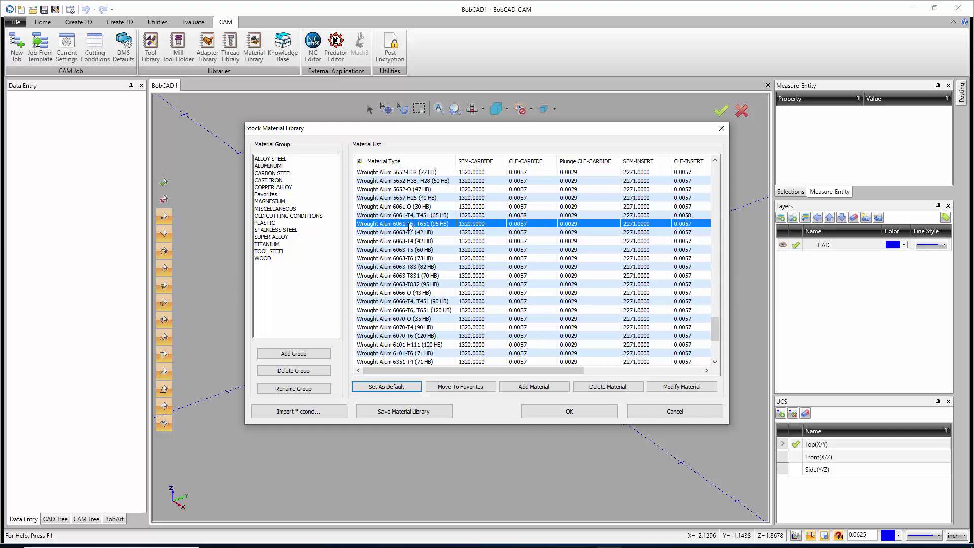
# - Cancel the *.ccond cutting-conditions import without choosing a file, then save the Stock Material Library
pyautogui.click(300, 412)
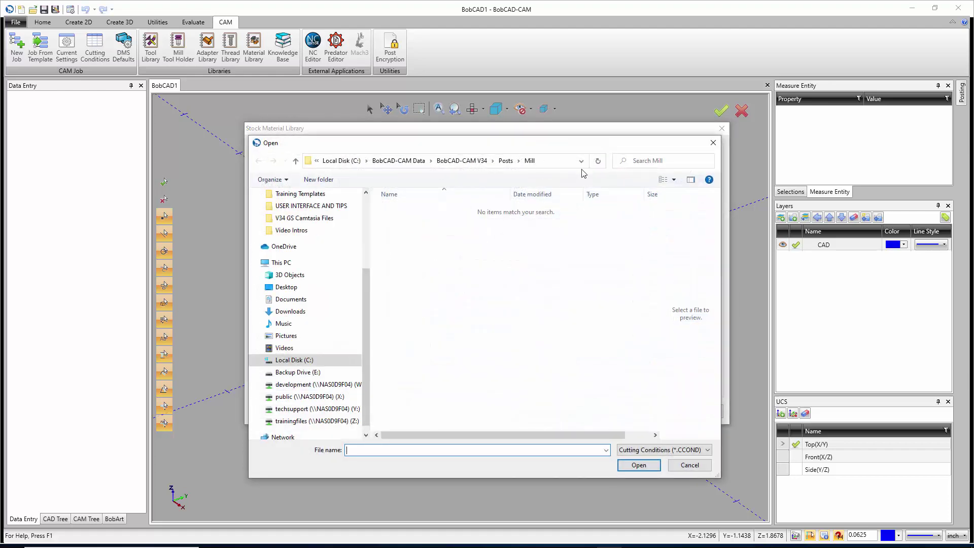
pyautogui.click(713, 142)
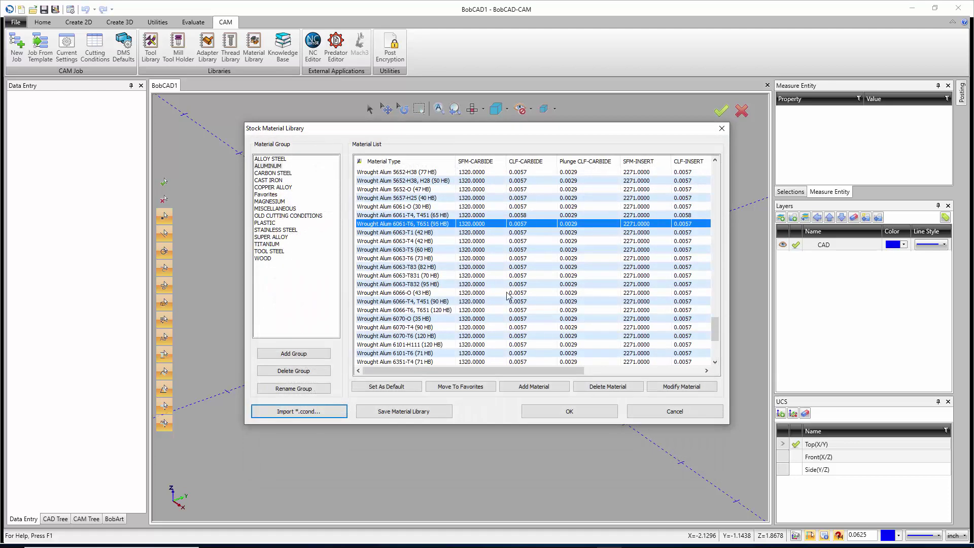
pyautogui.click(417, 414)
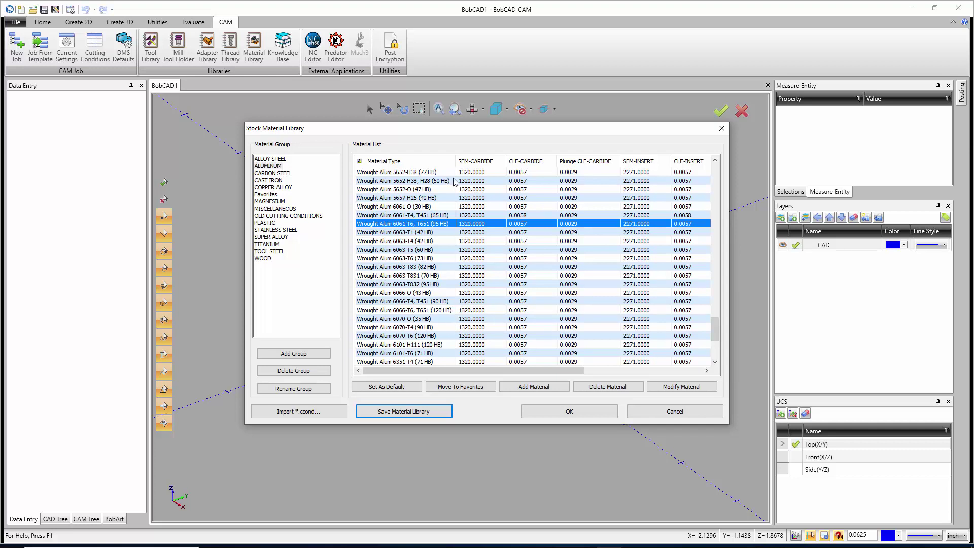
# - Accept the library changes with OK, returning to the empty BobCAD1 drawing
pyautogui.click(538, 408)
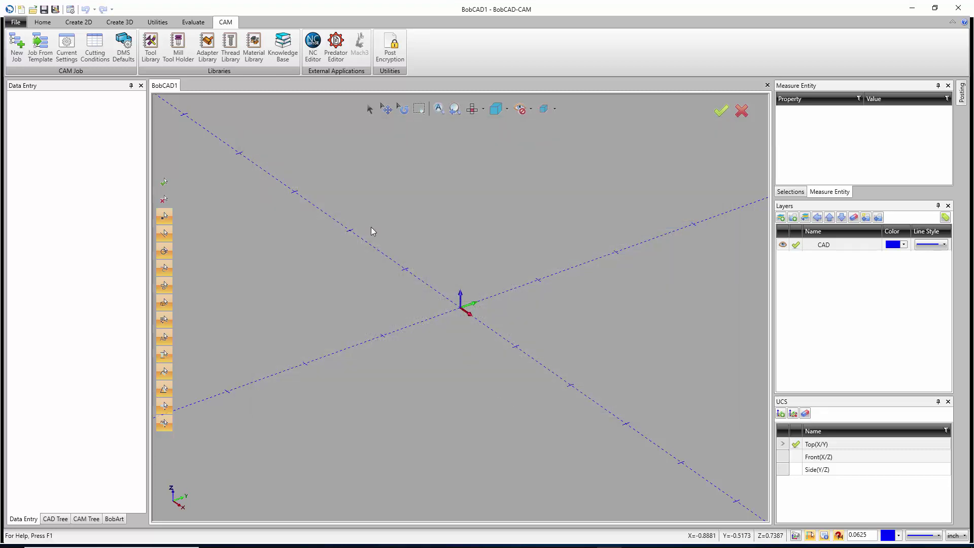